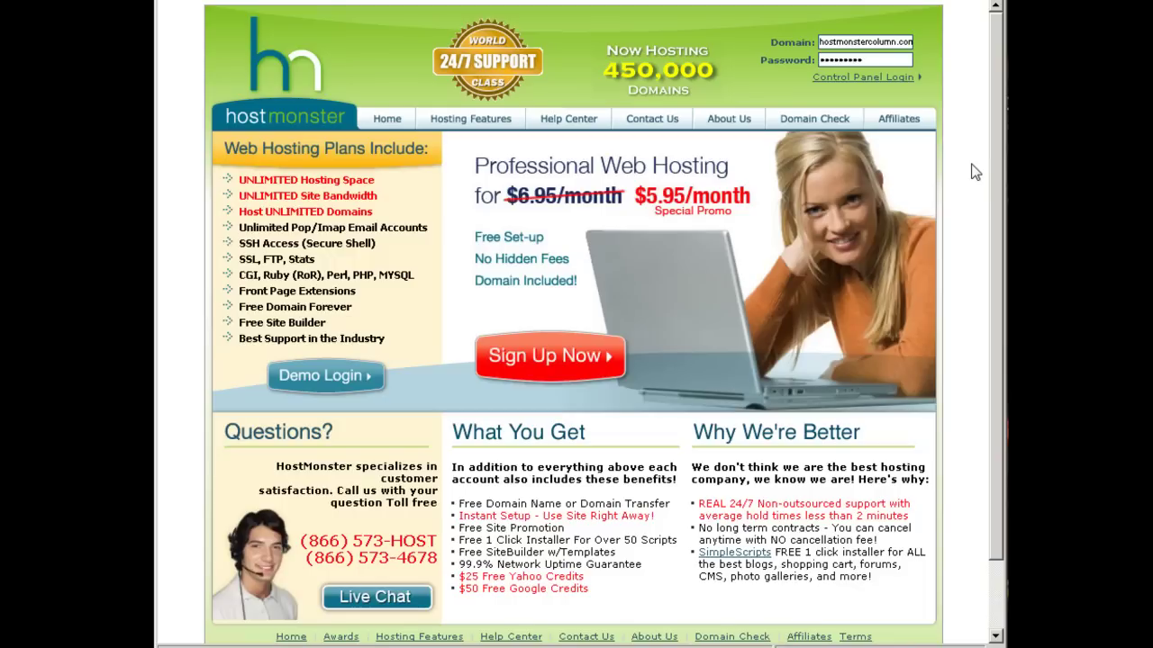
# Step: Log in to the control panel and scroll through its Partners, Promotional, Preferences and Mail sections
pyautogui.click(886, 81)
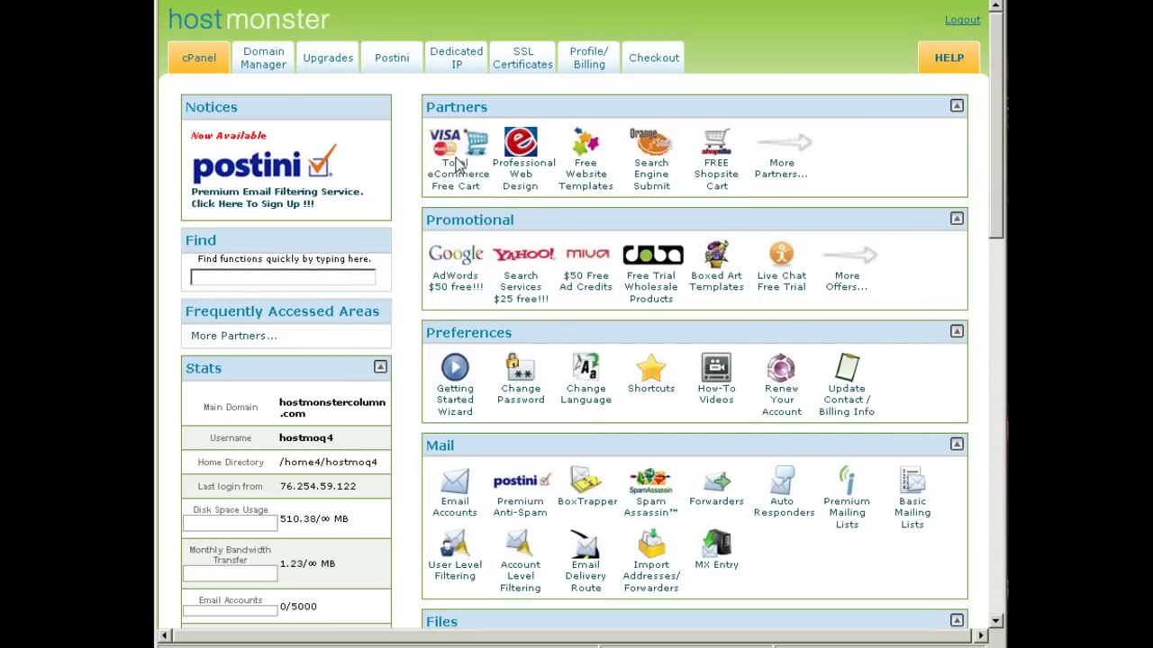
pyautogui.scroll(-1, 457, 163)
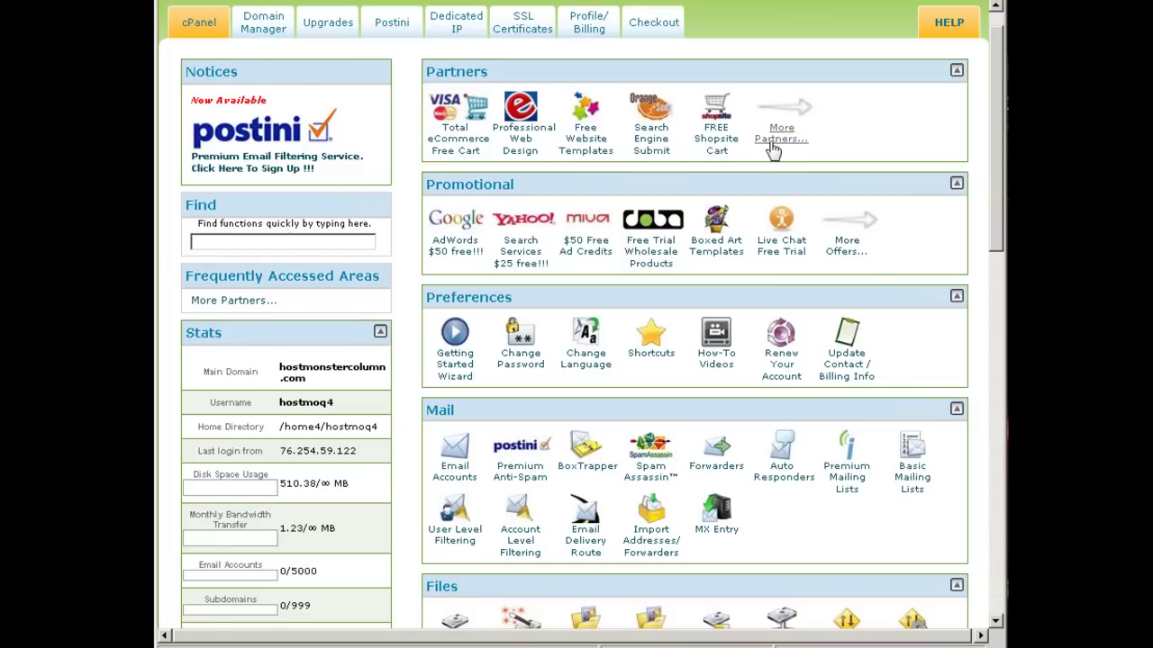
pyautogui.scroll(-1, 587, 166)
pyautogui.scroll(-1, 586, 166)
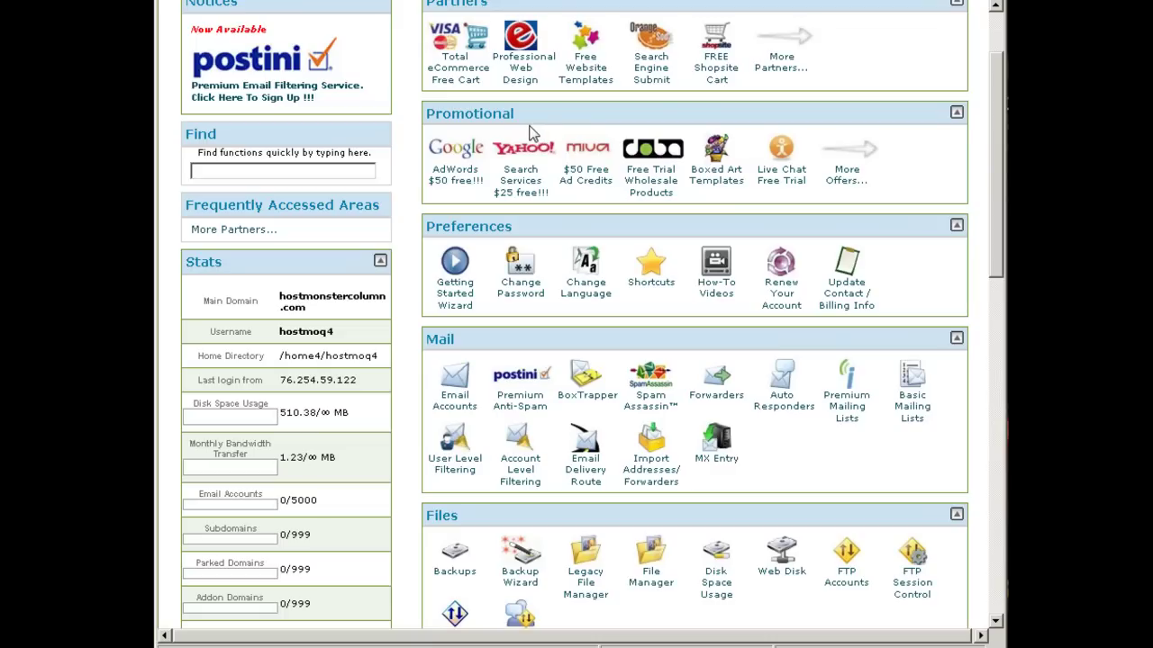
pyautogui.scroll(-1, 532, 134)
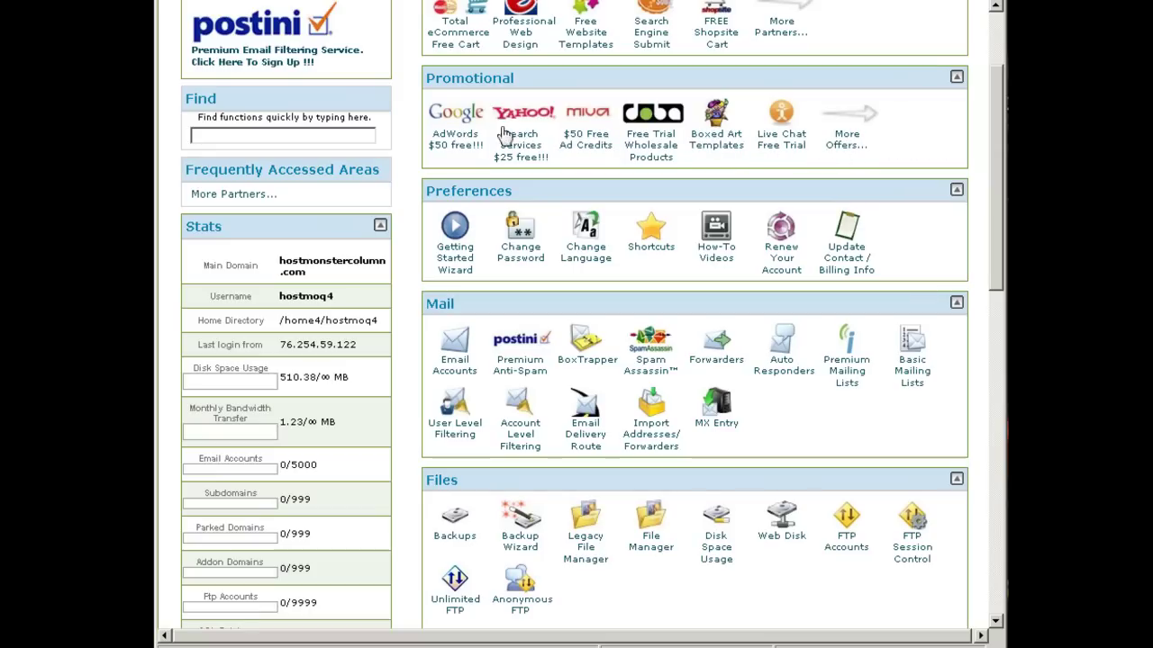
pyautogui.moveTo(1000, 151); pyautogui.dragTo(984, 202)
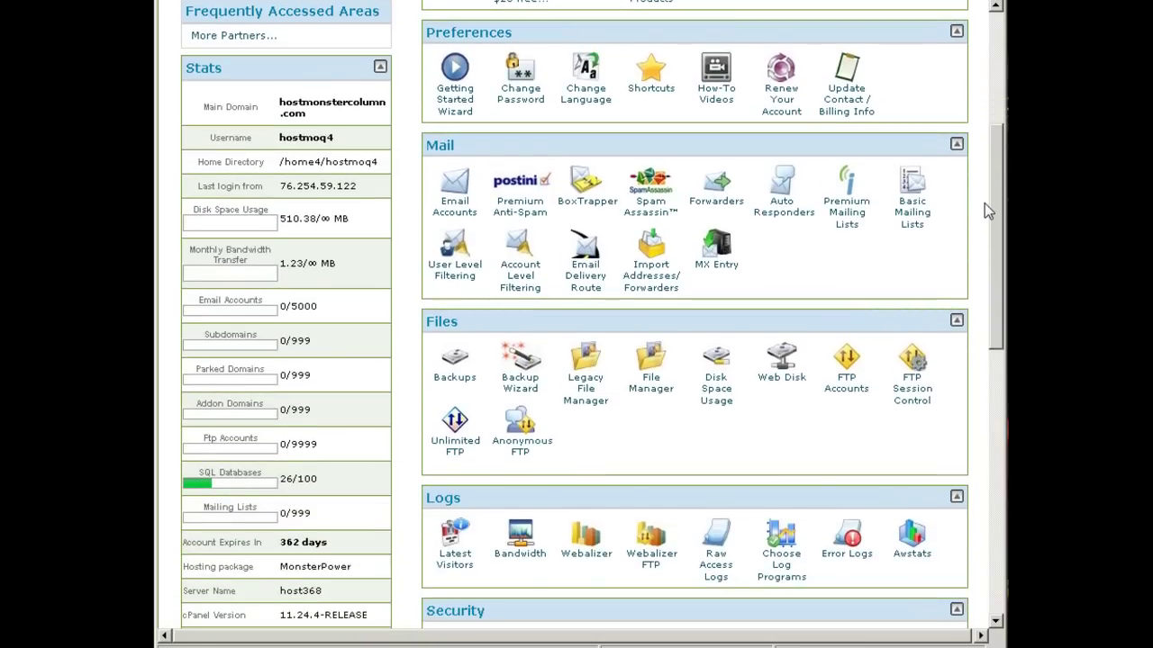
pyautogui.moveTo(984, 203); pyautogui.dragTo(984, 204)
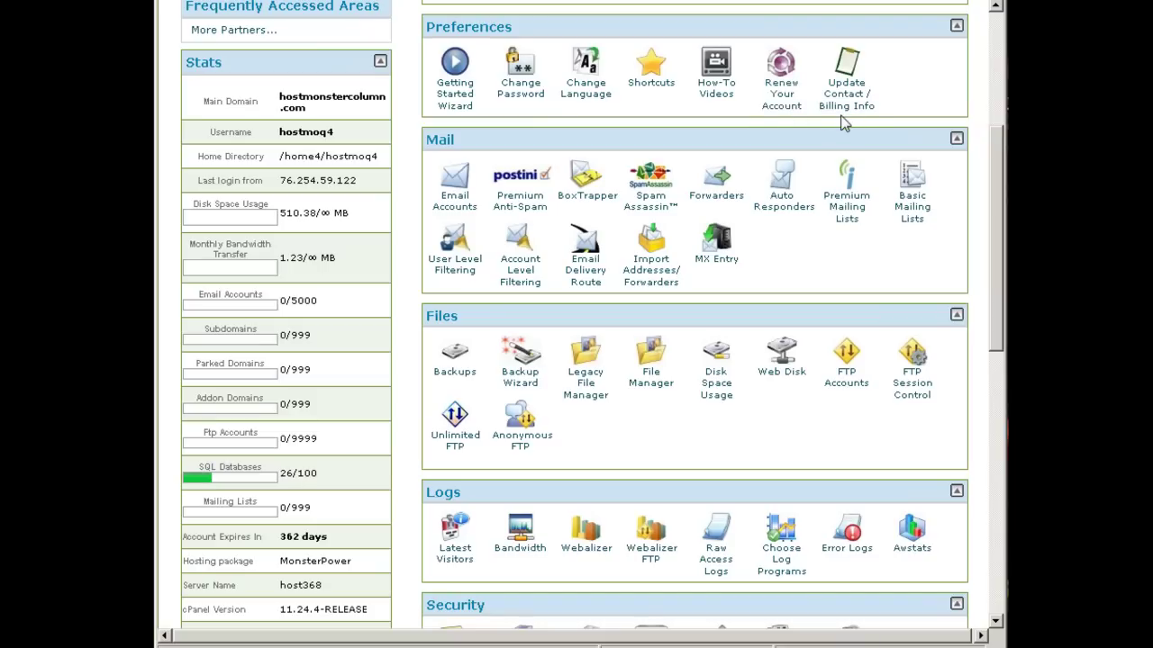
pyautogui.scroll(-3, 842, 124)
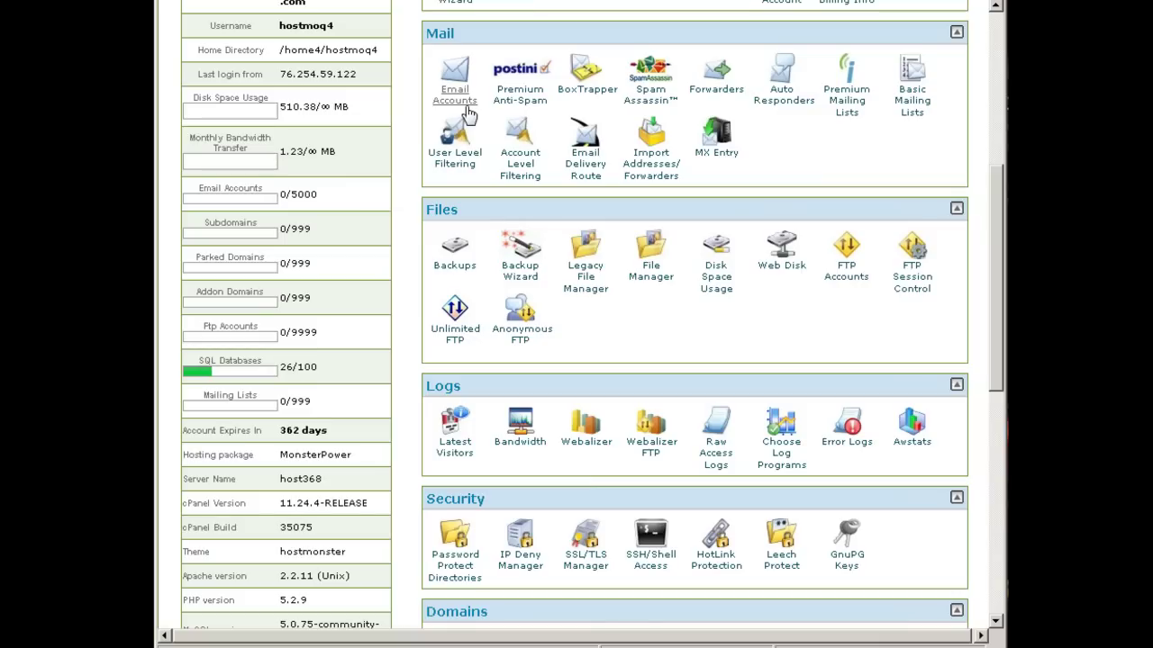
pyautogui.moveTo(290, 194); pyautogui.dragTo(351, 197)
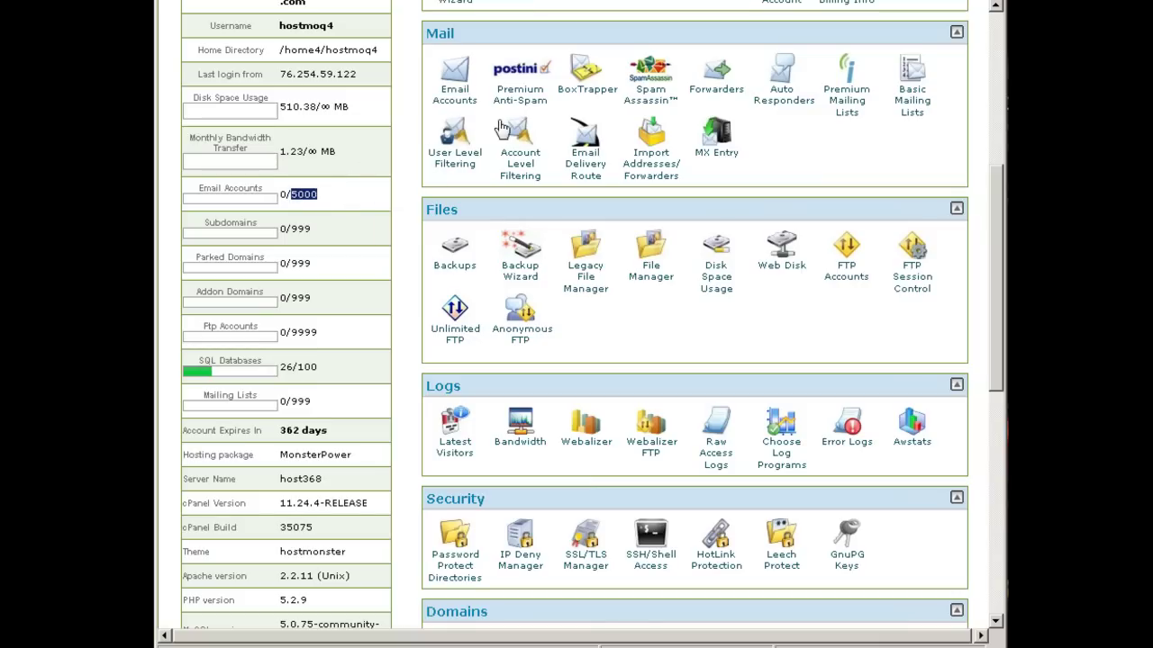
pyautogui.click(368, 194)
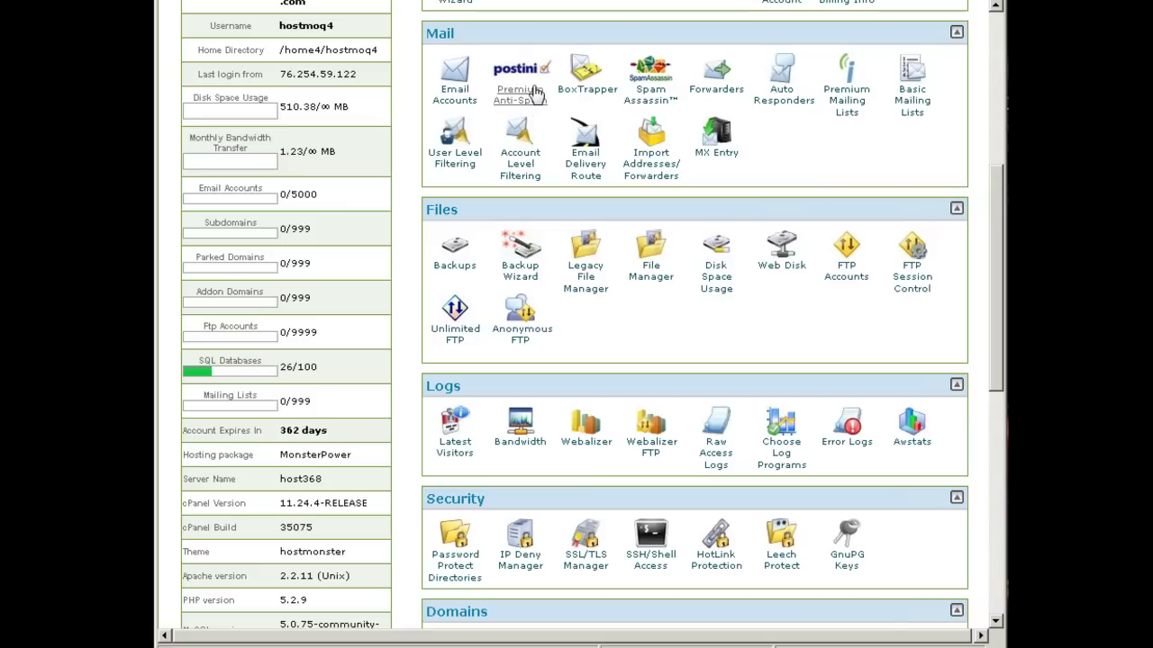
# Step: View the Postini Premium Anti-Spam offer, then confirm the redirect back to cPanel's Email Accounts page
pyautogui.click(536, 97)
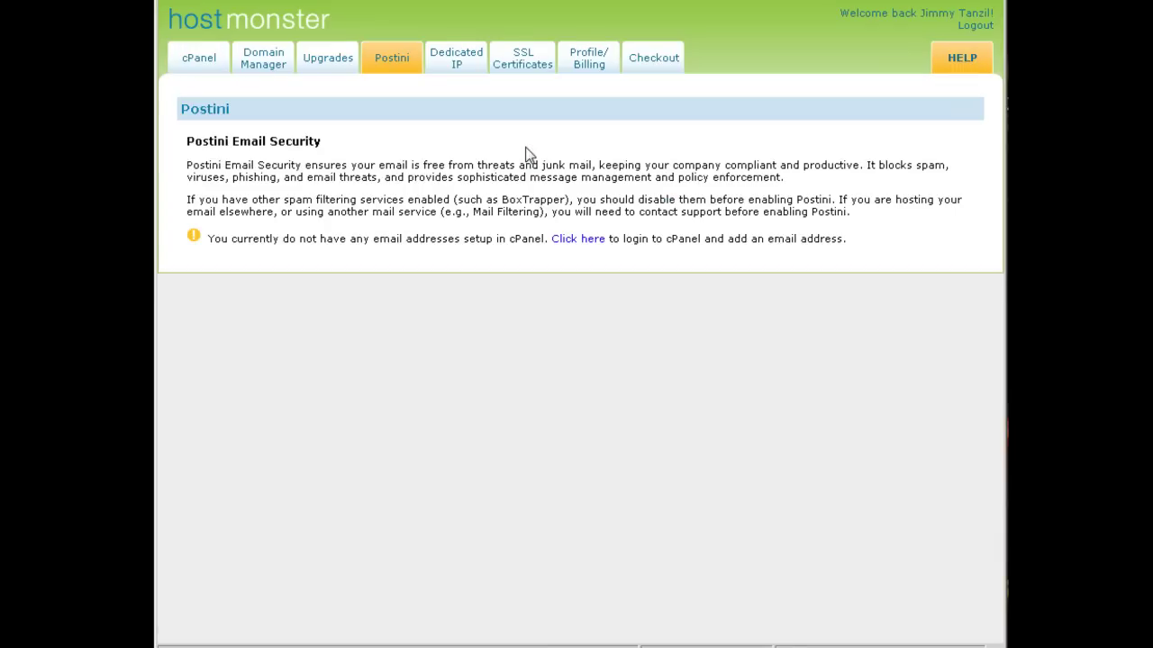
pyautogui.click(577, 240)
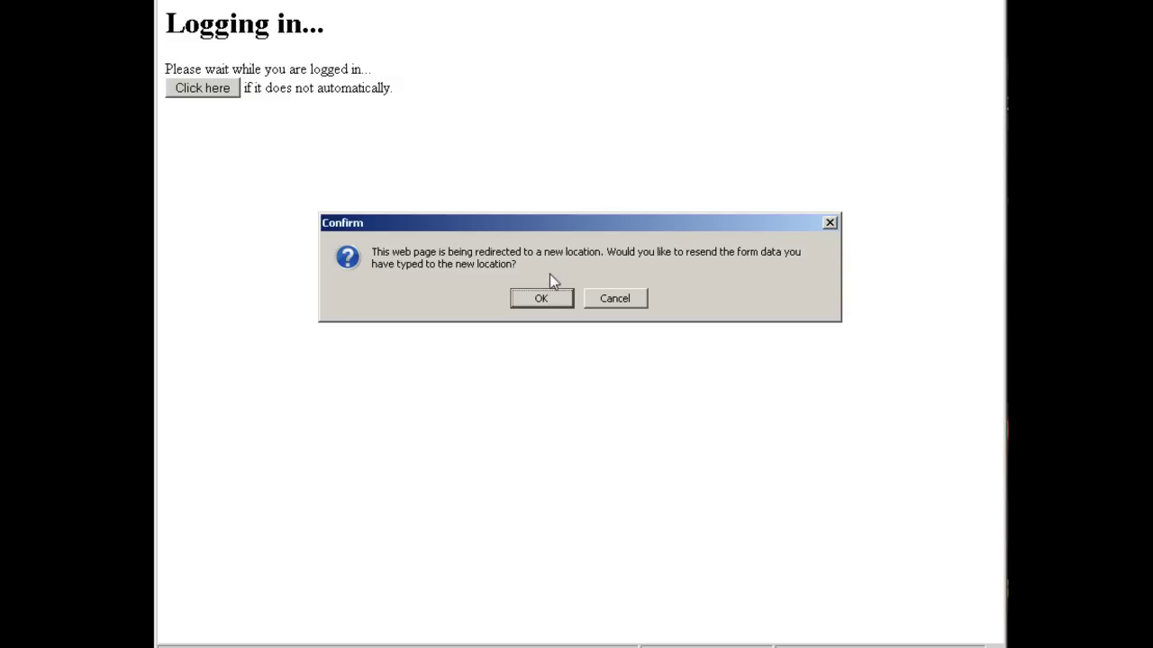
pyautogui.click(541, 298)
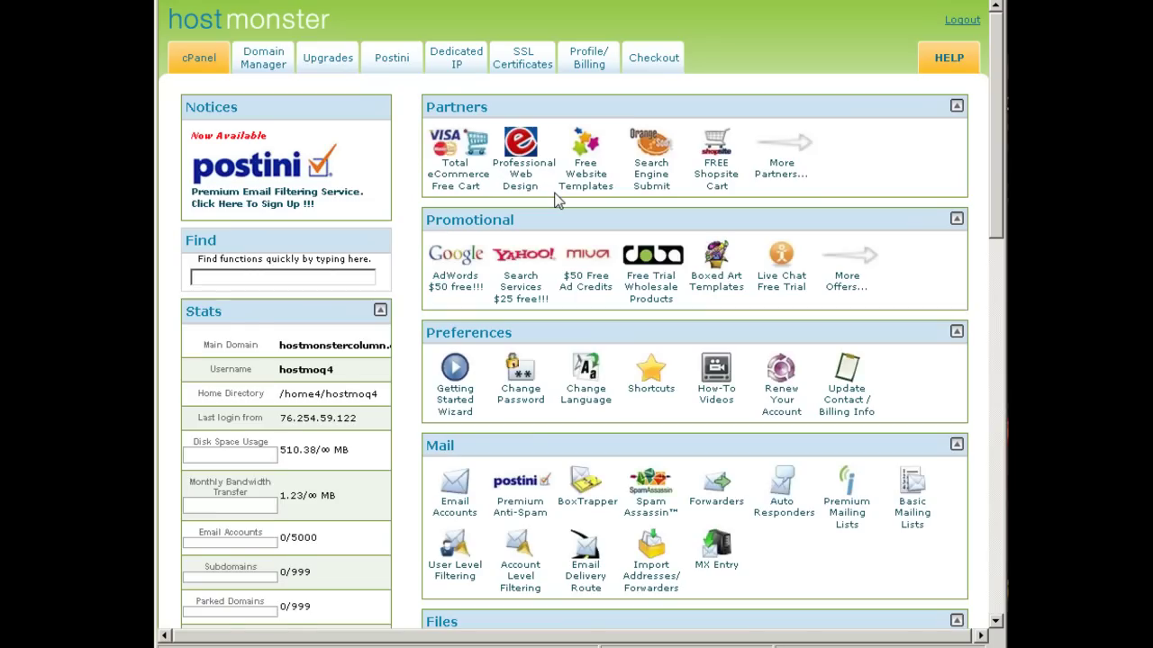
pyautogui.scroll(-1, 555, 200)
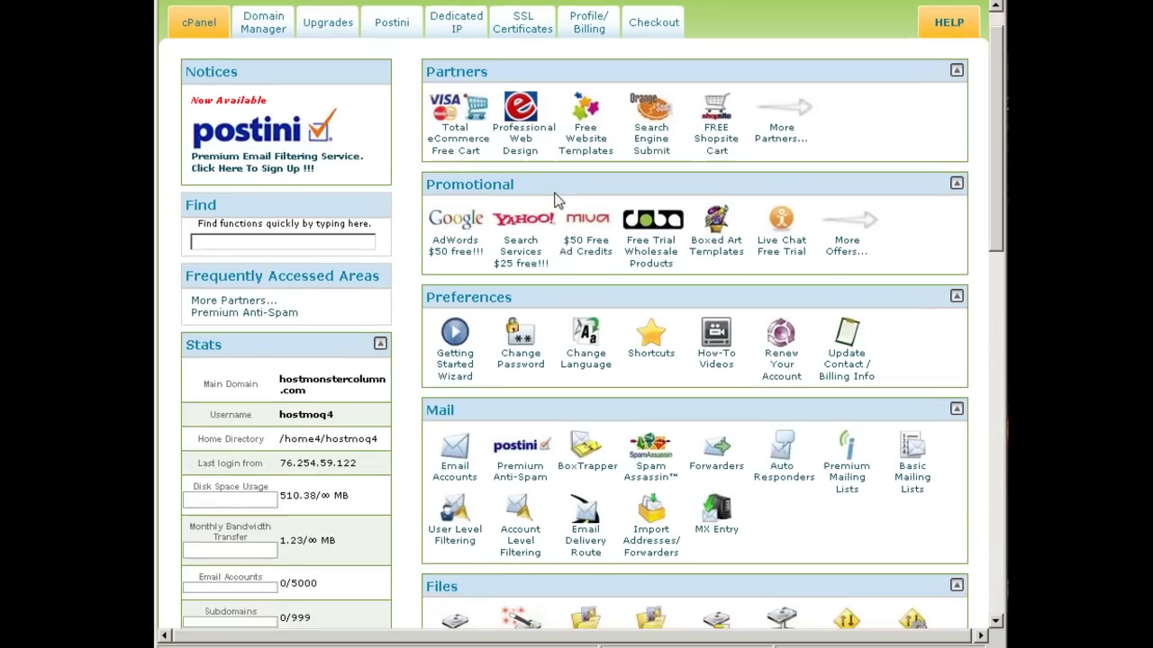
pyautogui.scroll(-2, 555, 200)
pyautogui.scroll(-3, 540, 208)
# Step: Enter the mailbox name 'admin' and the account password twice in the new email account form
pyautogui.click(458, 223)
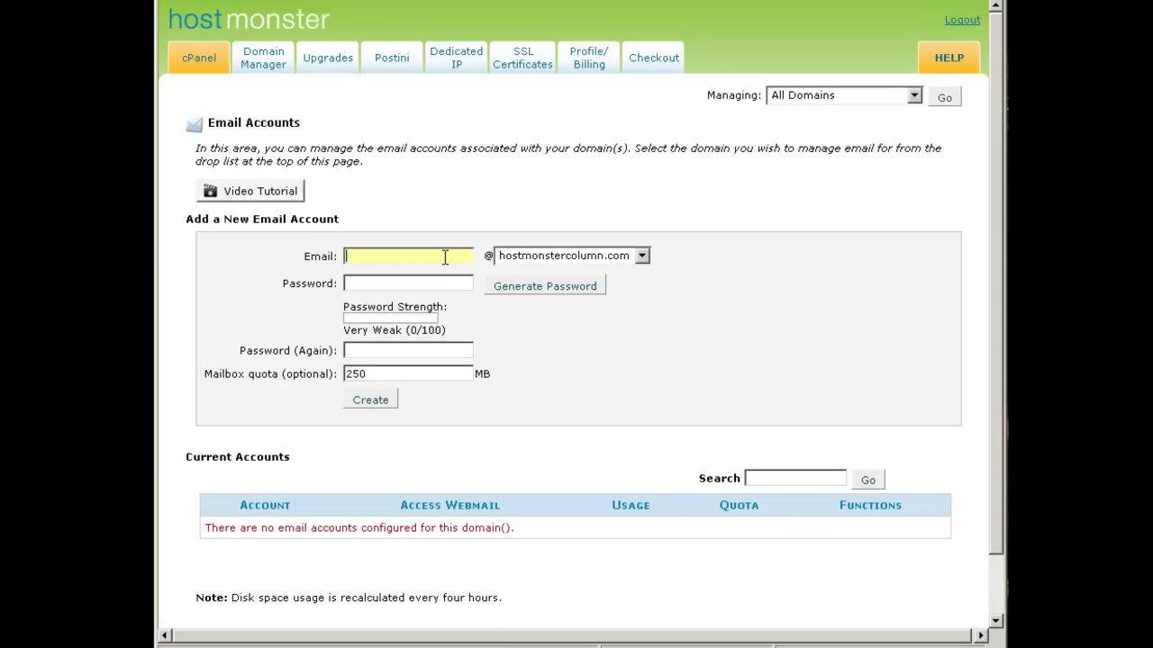
pyautogui.click(442, 256)
pyautogui.write('admin')
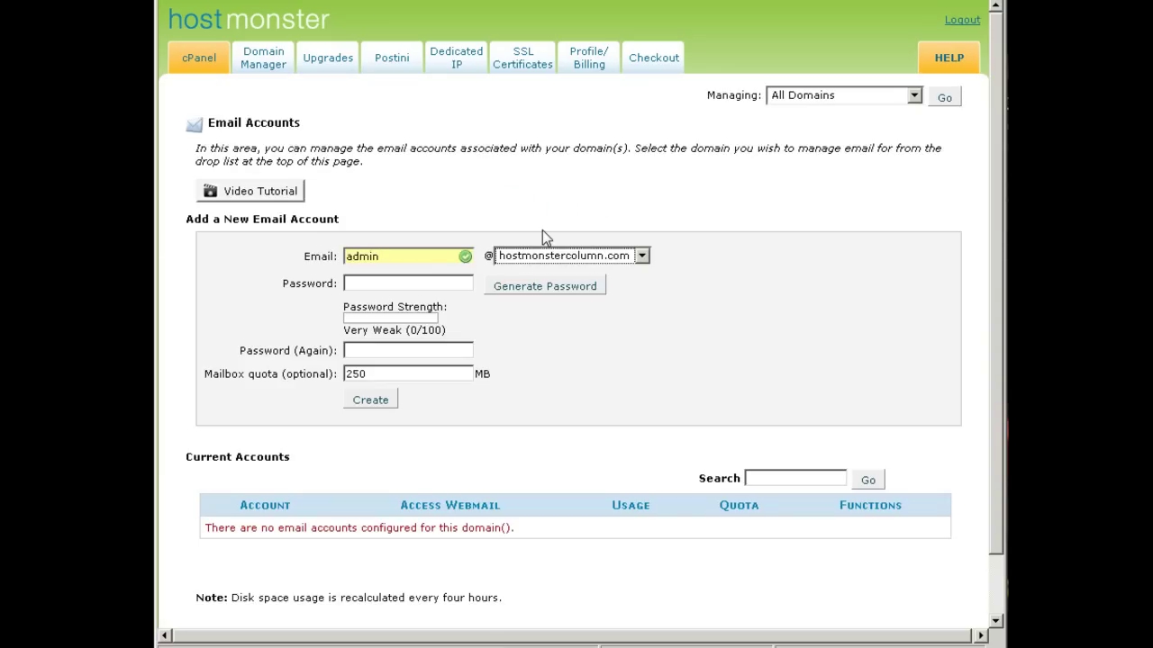
pyautogui.press('Tab')
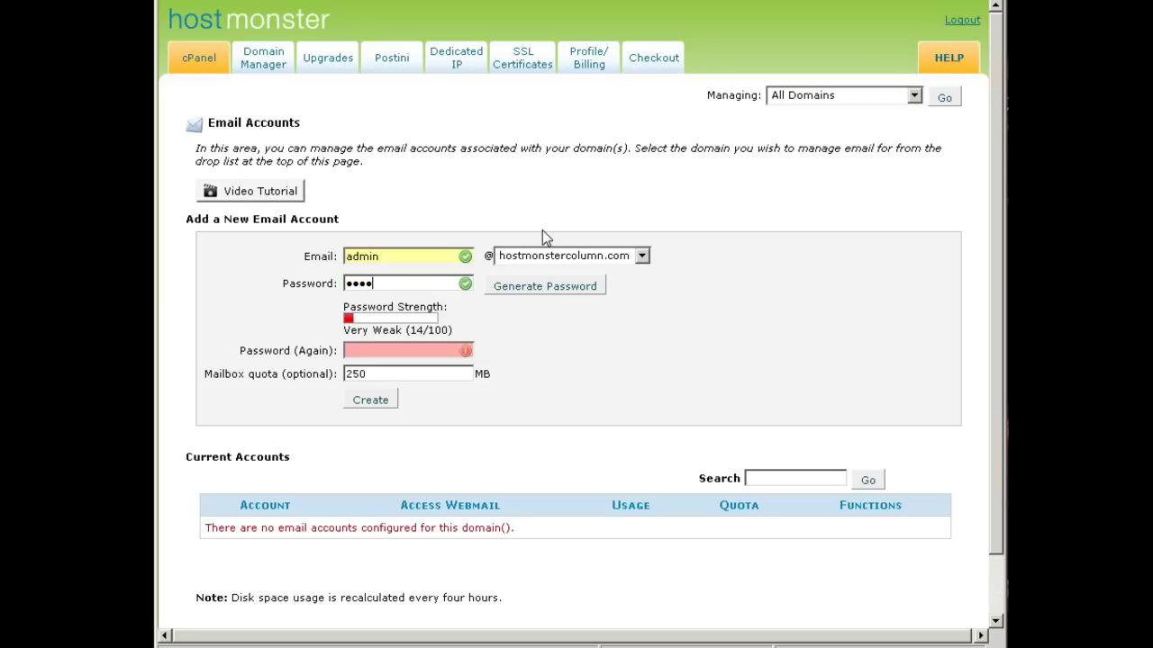
pyautogui.press('Tab')
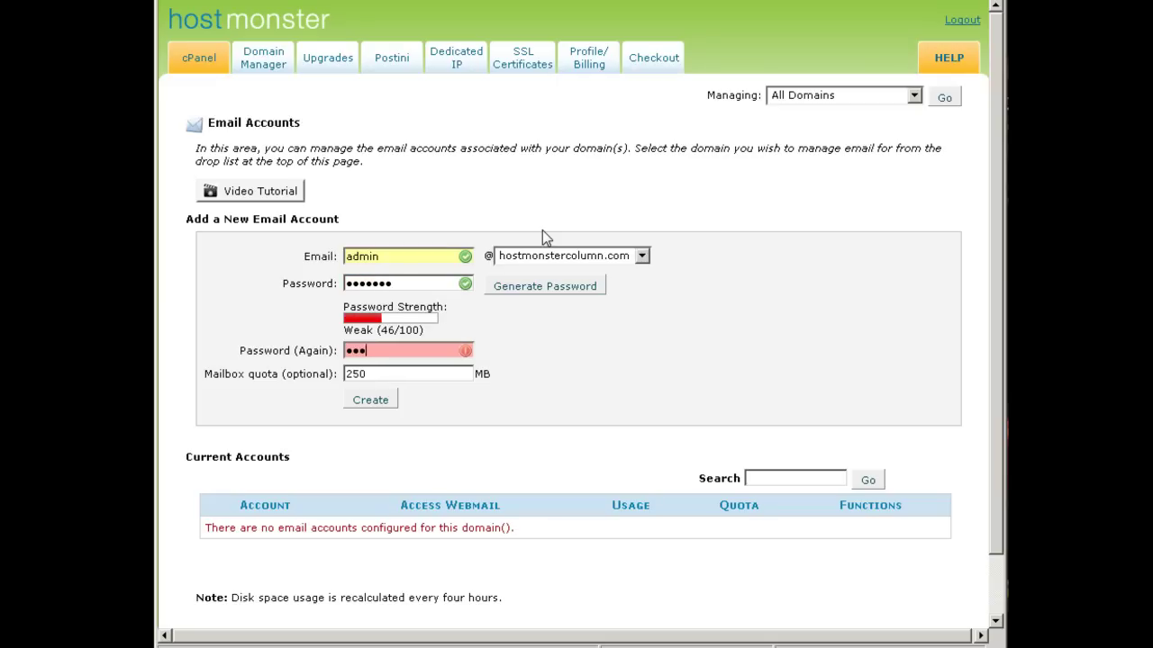
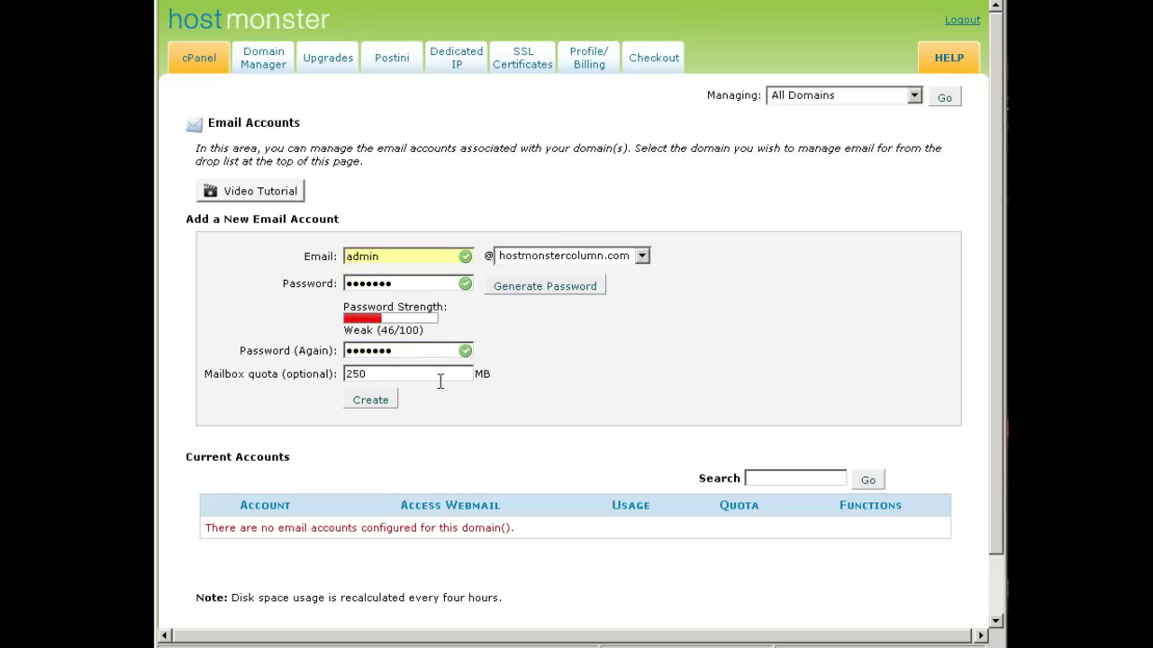
# Step: Clear the mailbox quota, create the account, and decline mail-client setup
pyautogui.click(440, 382)
pyautogui.press('BackSpace')
pyautogui.press('BackSpace')
pyautogui.press('BackSpace')
pyautogui.scroll(-3, 550, 373)
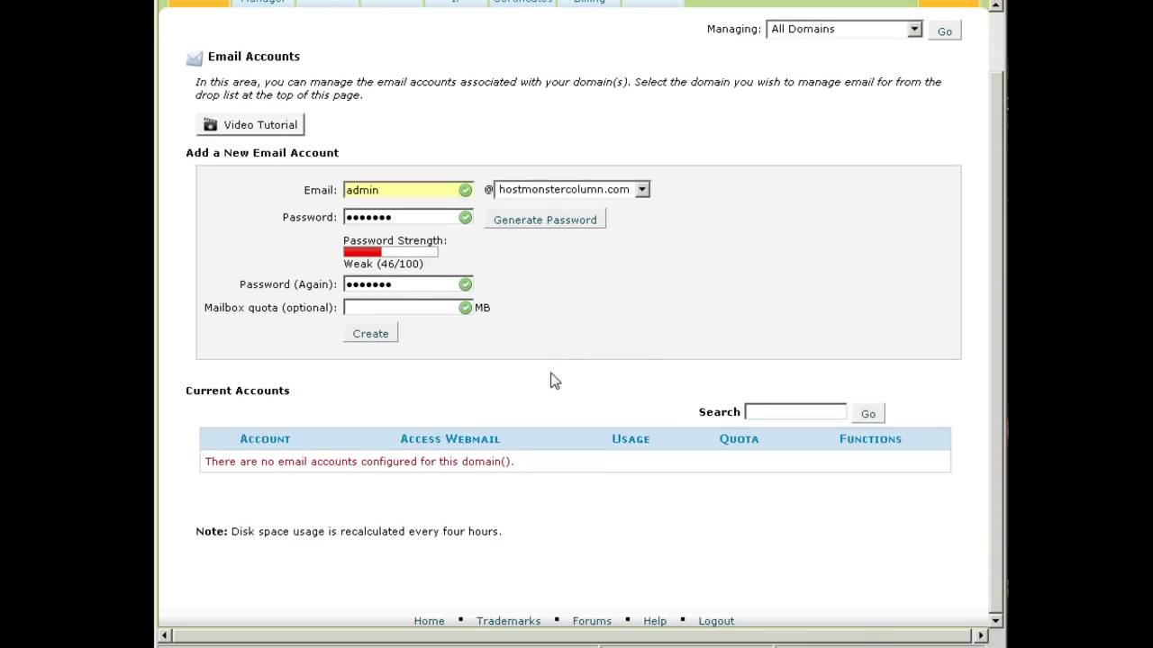
pyautogui.click(389, 342)
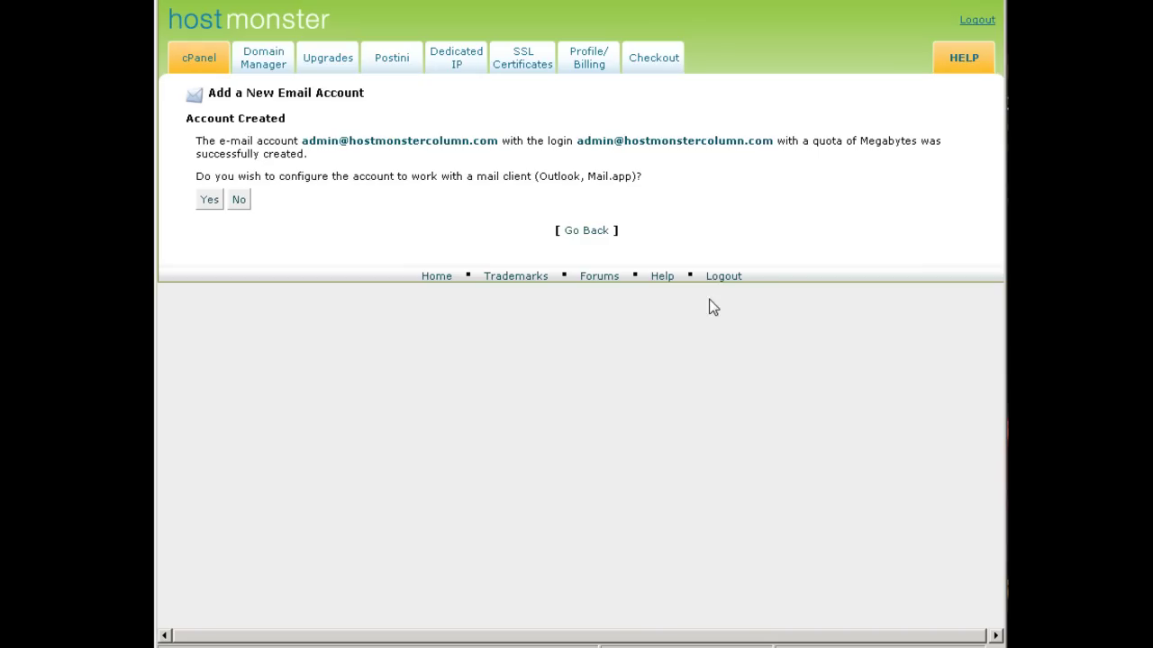
pyautogui.click(240, 201)
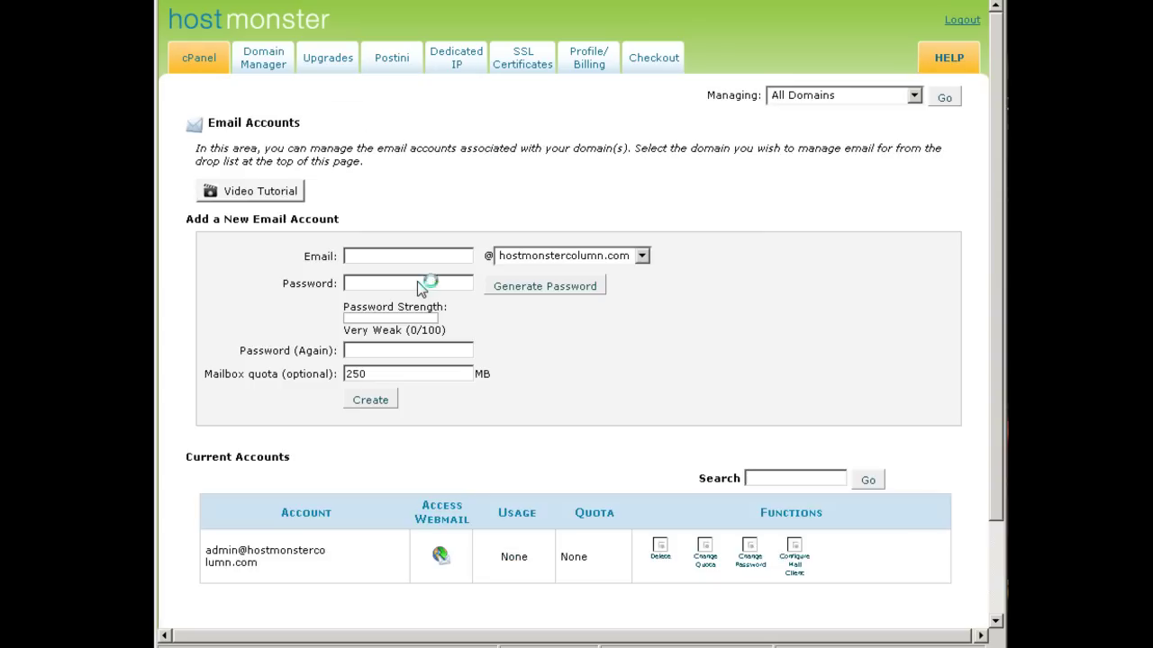
# Step: Enable Postini filtering for the admin mailbox and add it to the cart at $11.90
pyautogui.click(199, 59)
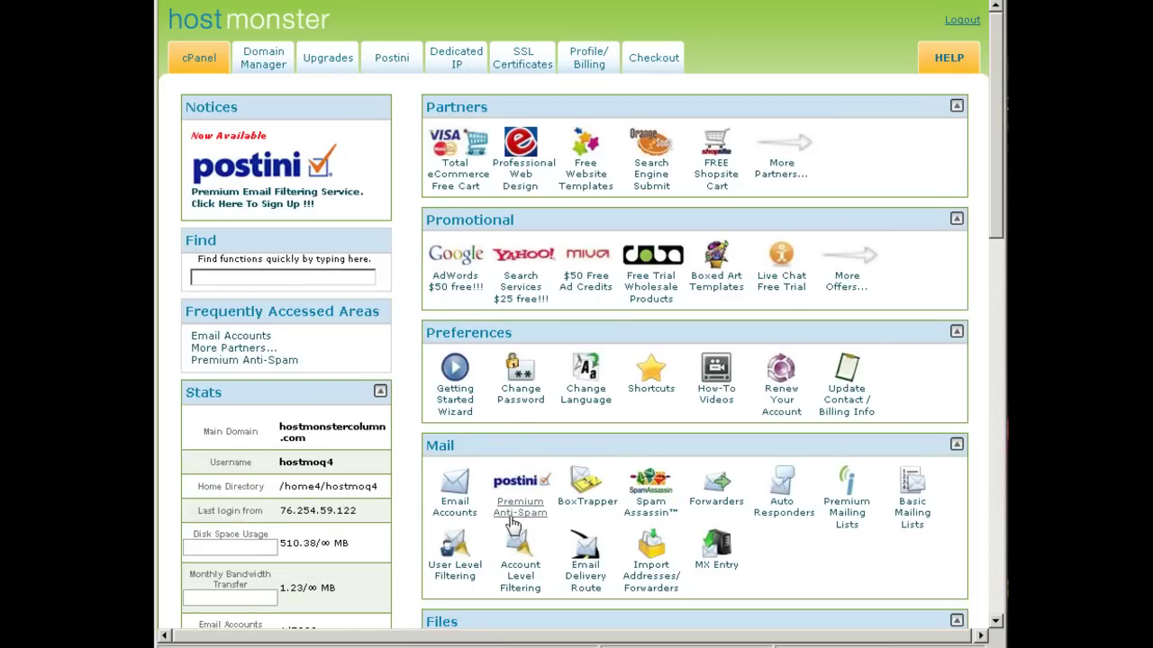
pyautogui.click(519, 493)
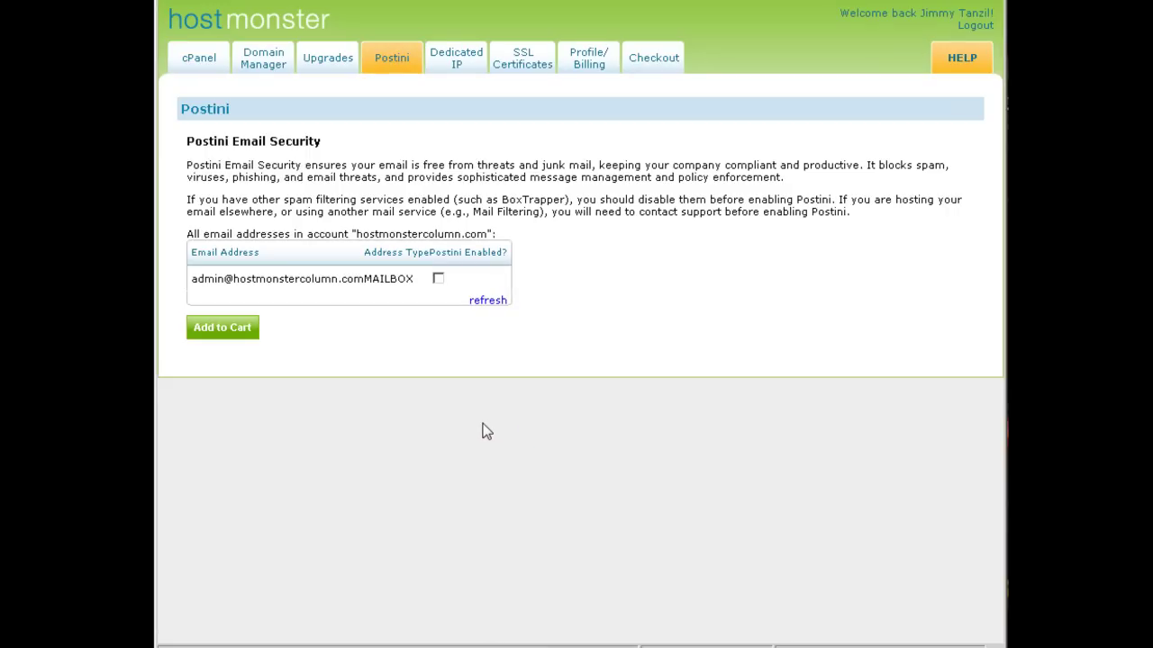
pyautogui.click(439, 280)
pyautogui.click(238, 333)
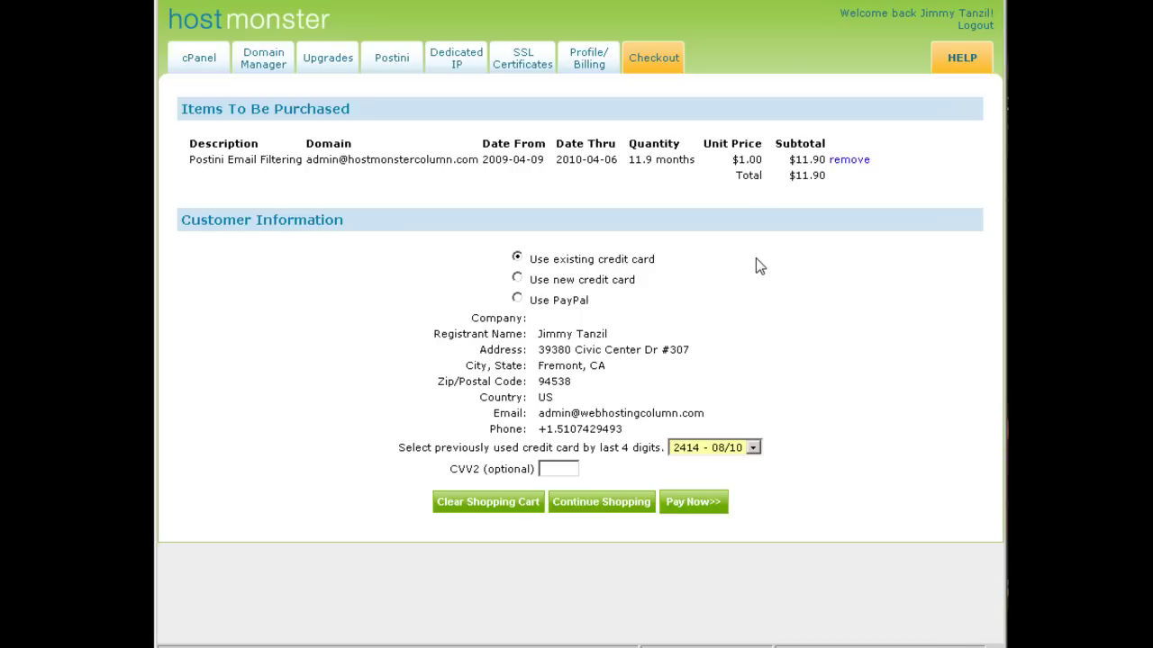
# Step: Leave checkout unpaid and scroll the cPanel home page through Preferences, Mail, Files, Logs and Security
pyautogui.click(196, 61)
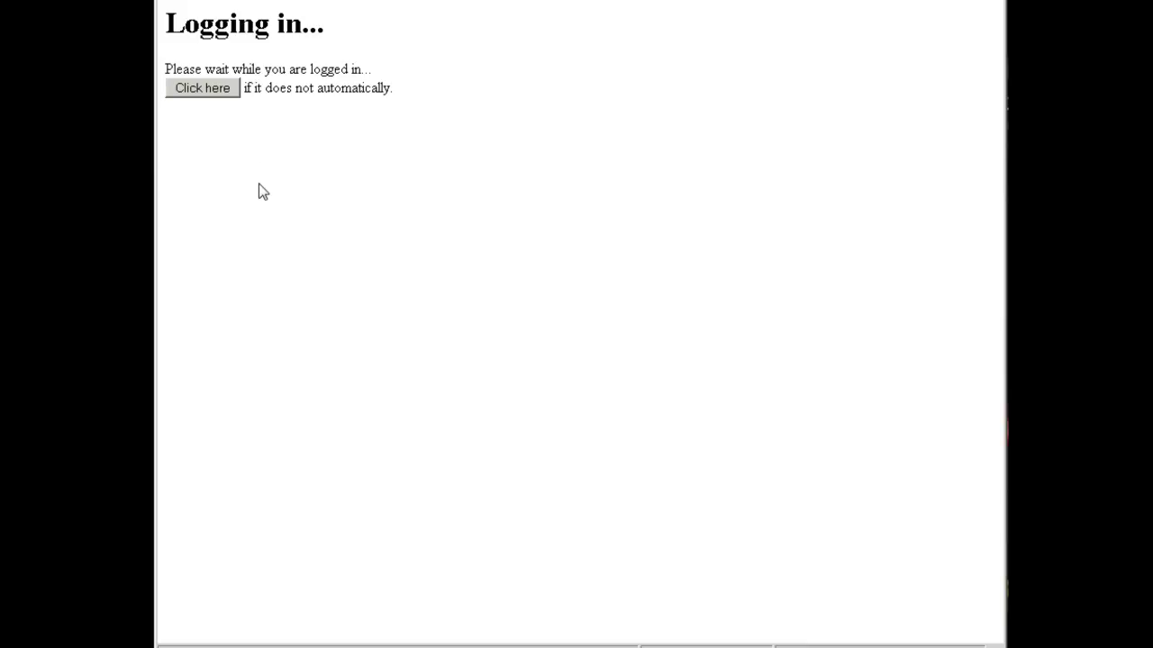
pyautogui.scroll(-3, 530, 261)
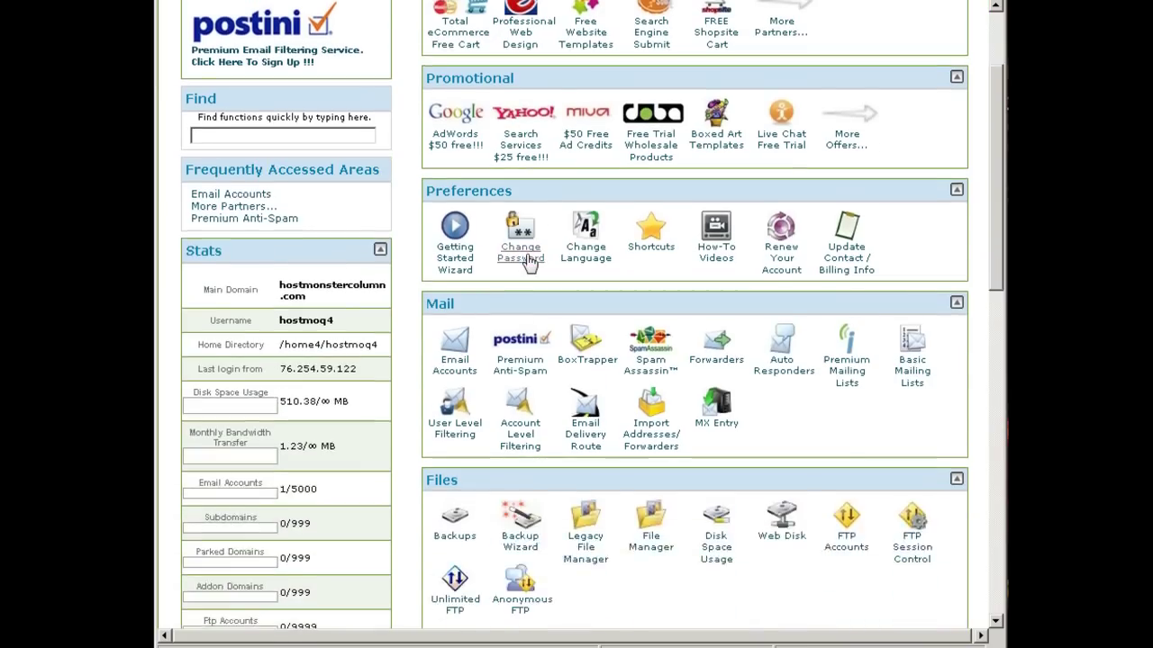
pyautogui.scroll(-2, 530, 261)
pyautogui.scroll(-3, 529, 261)
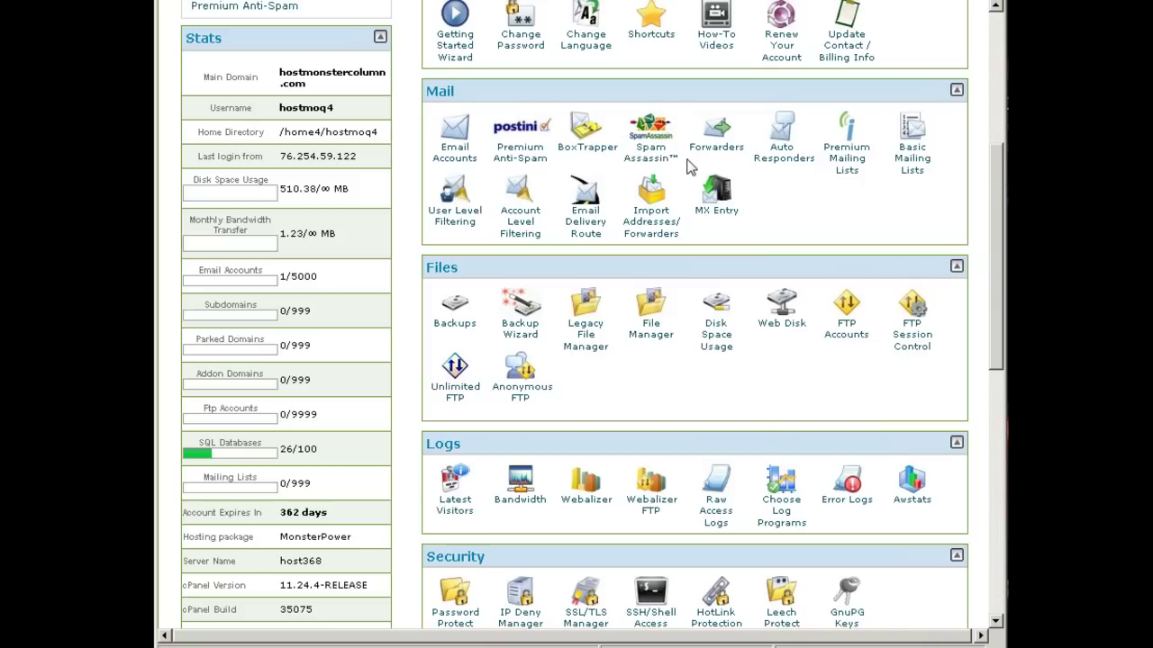
pyautogui.scroll(-1, 689, 167)
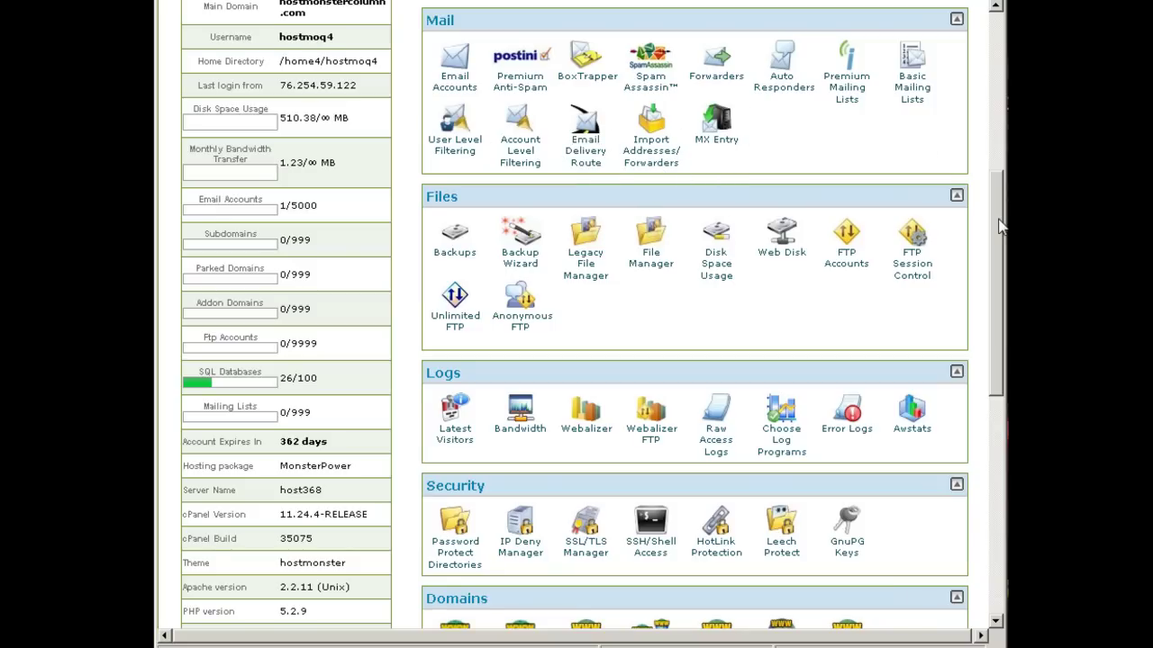
pyautogui.moveTo(1000, 227); pyautogui.dragTo(995, 284)
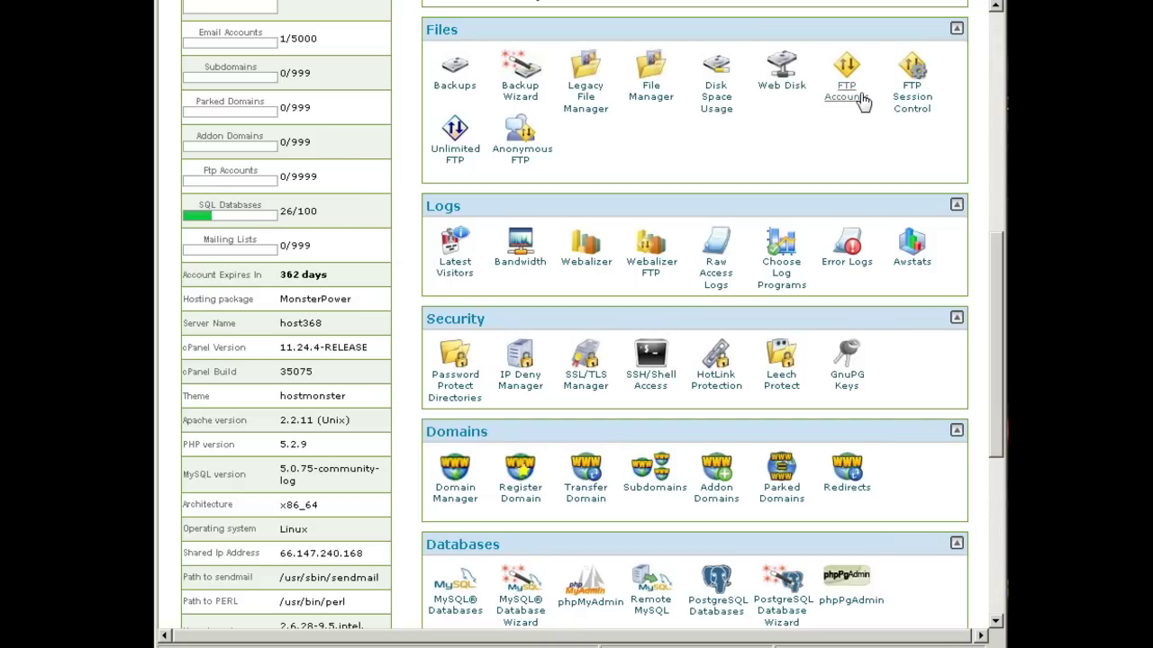
pyautogui.moveTo(324, 177); pyautogui.dragTo(290, 177)
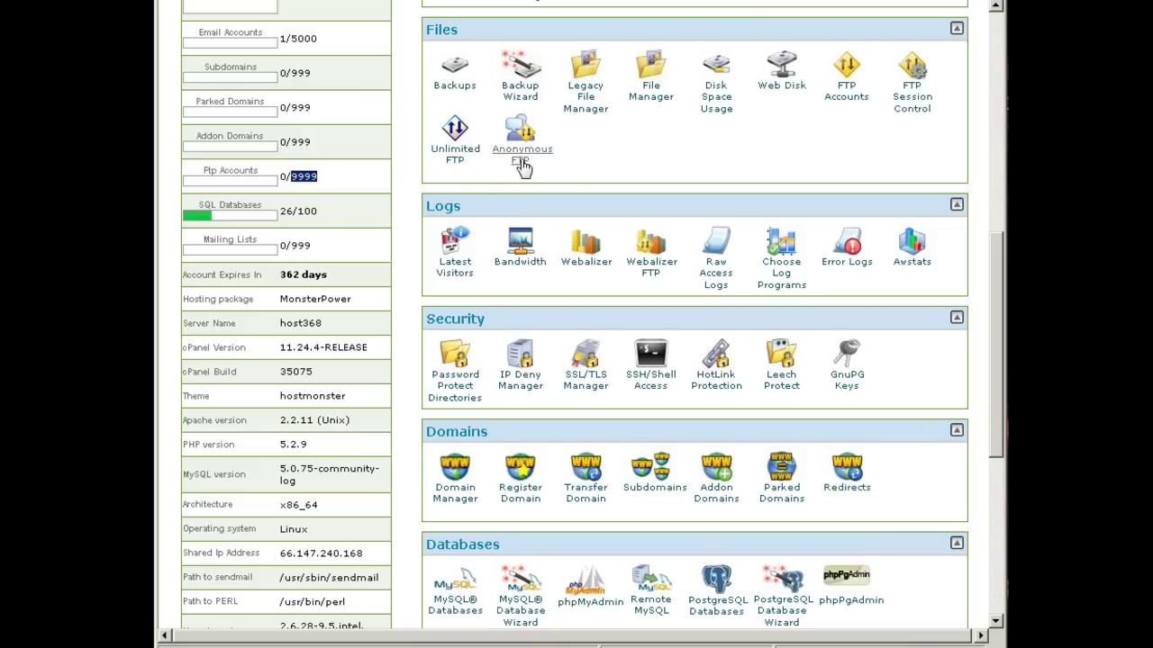
pyautogui.scroll(-3, 646, 158)
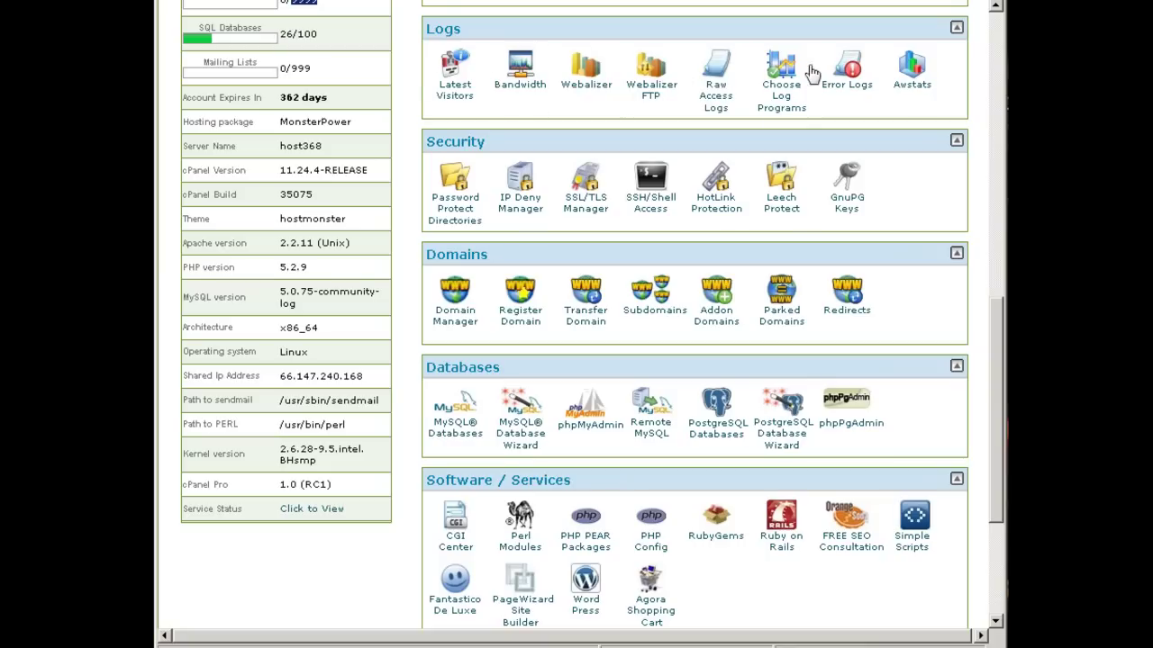
pyautogui.scroll(-2, 812, 72)
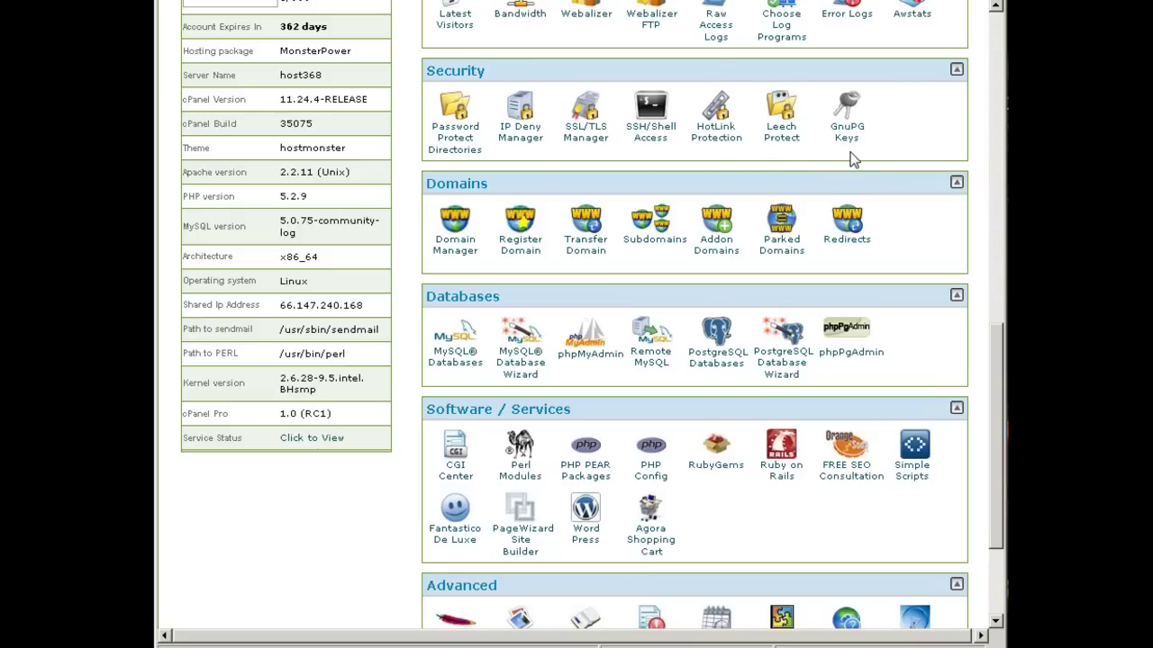
pyautogui.scroll(-2, 854, 160)
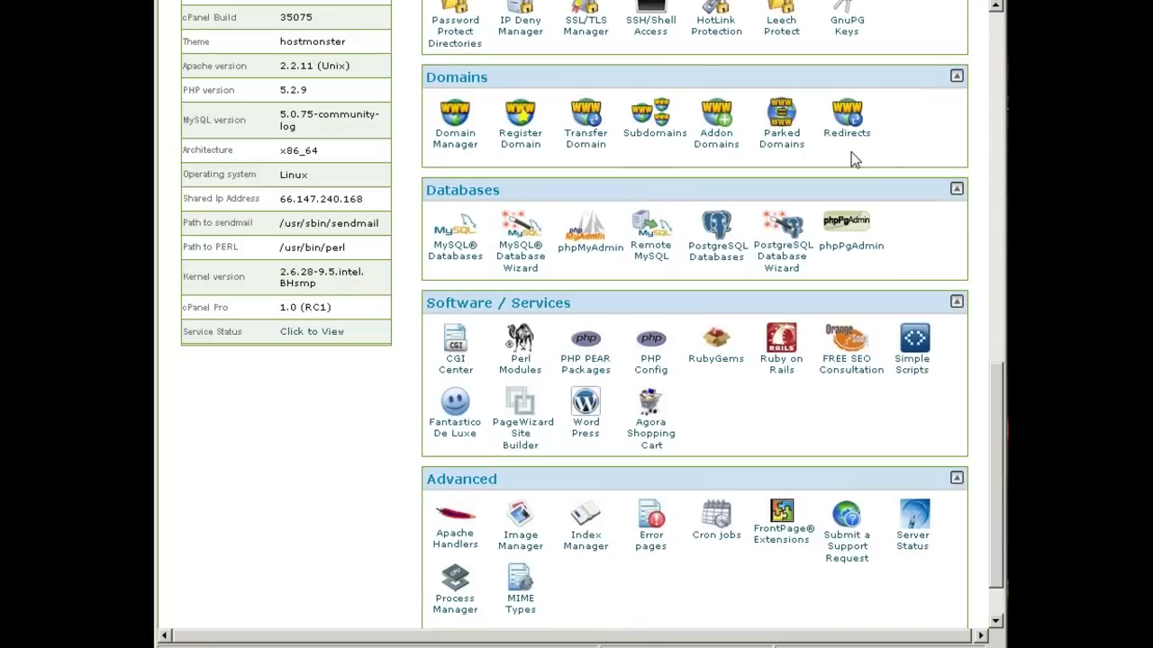